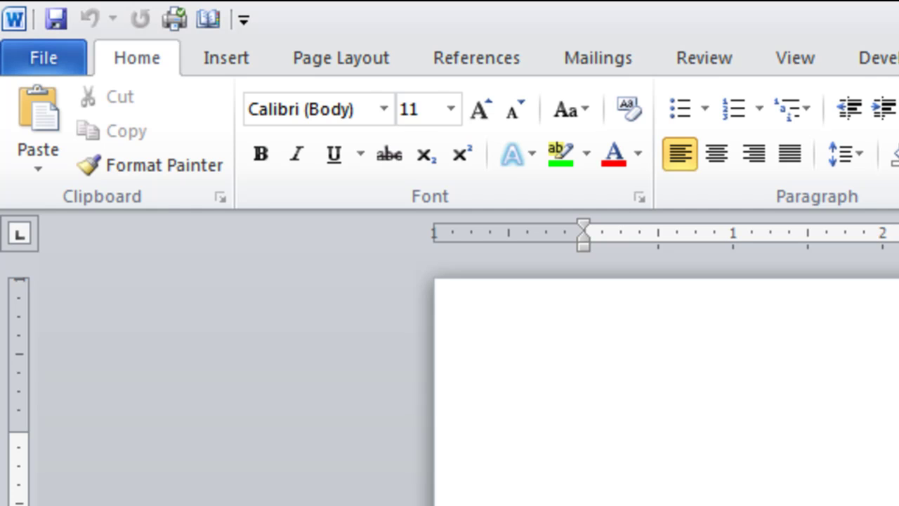
- Open the Word Options window from the File menu
left_click(43, 57)
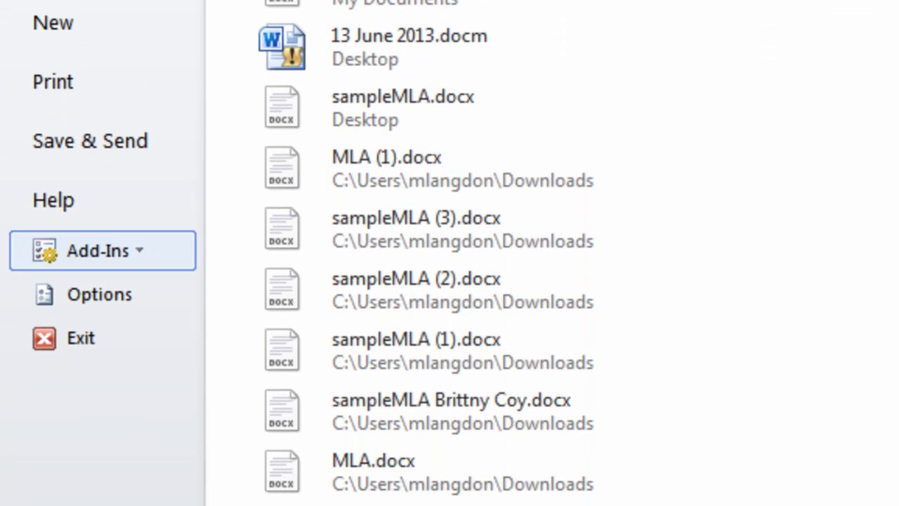
left_click(92, 293)
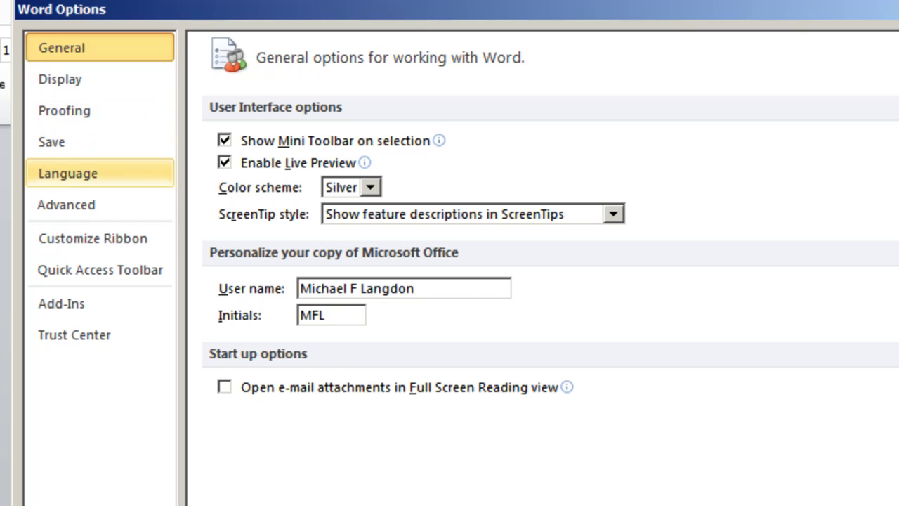
- On the Advanced page, replace the mailing address's first line with the user's full name
left_click(99, 204)
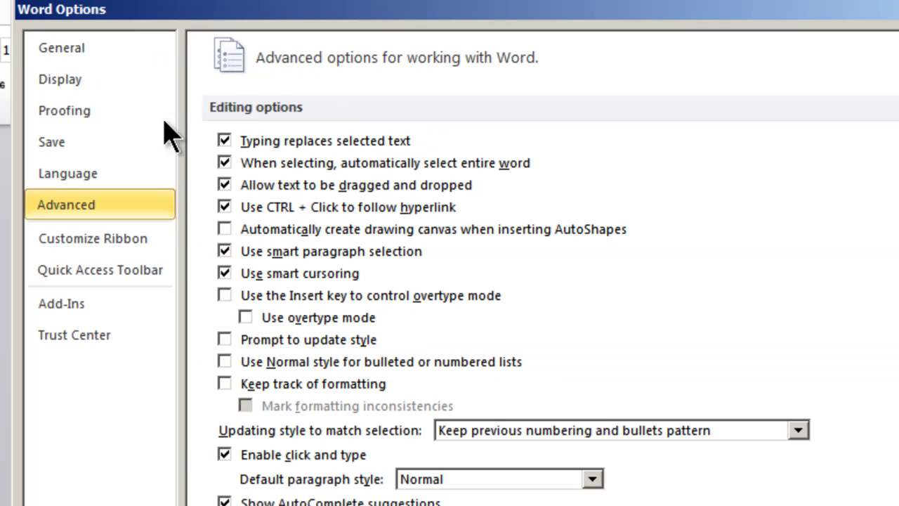
scroll(412, 257, "down", 20)
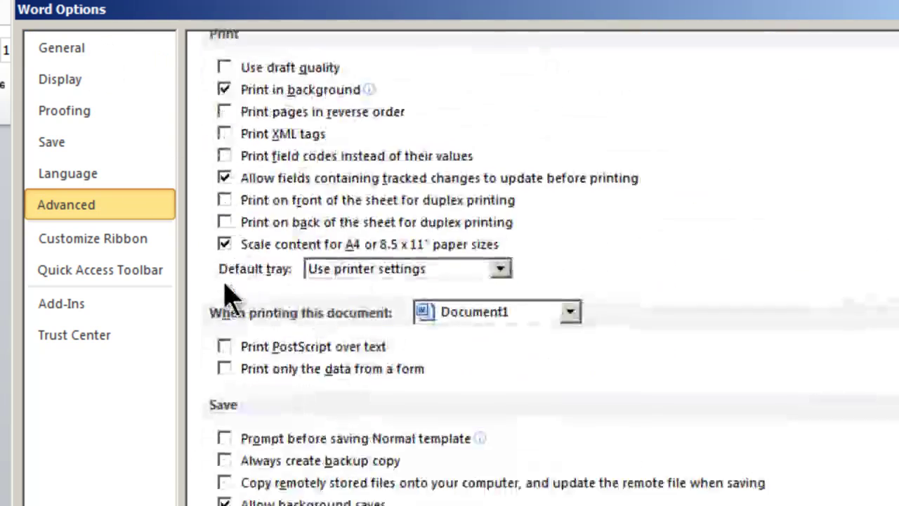
scroll(274, 302, "down", 1)
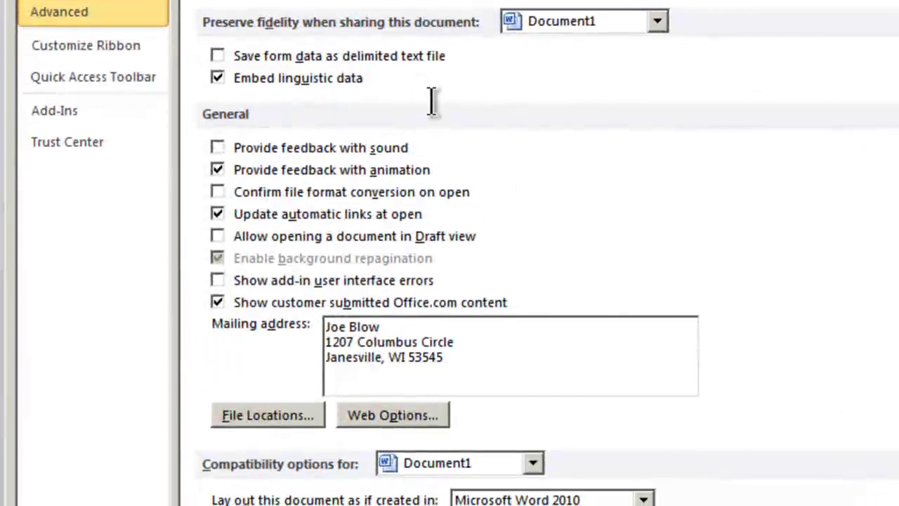
key("Up")
key("Up")
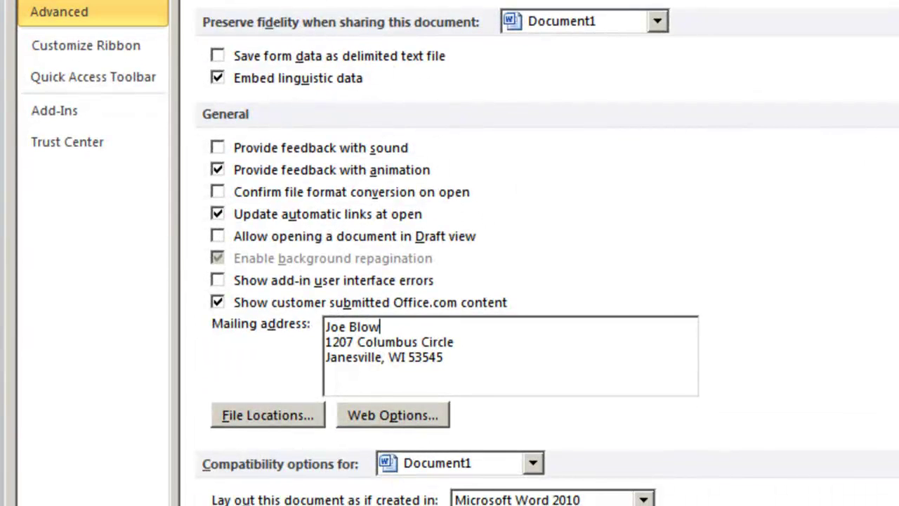
key("BackSpace")
key("BackSpace")
key("BackSpace")
key("BackSpace")
key("BackSpace")
key("BackSpace")
key("BackSpace")
key("BackSpace")
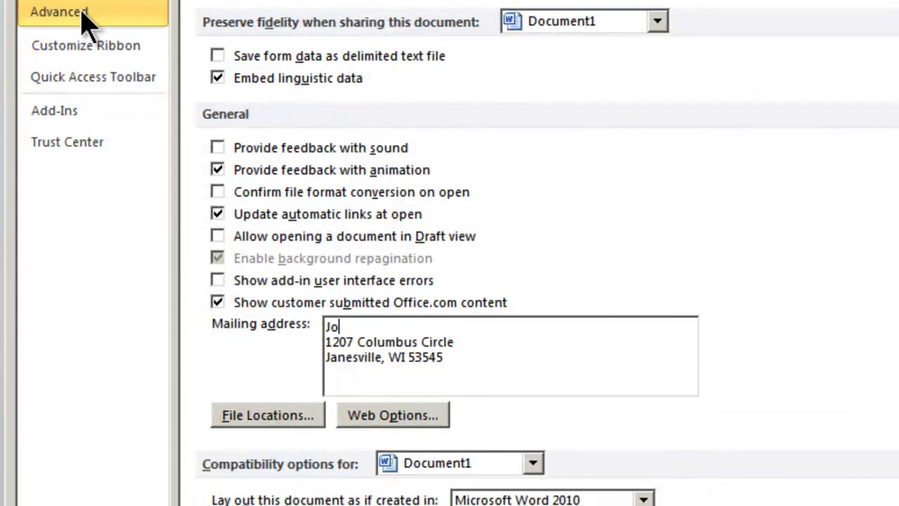
type("Mic")
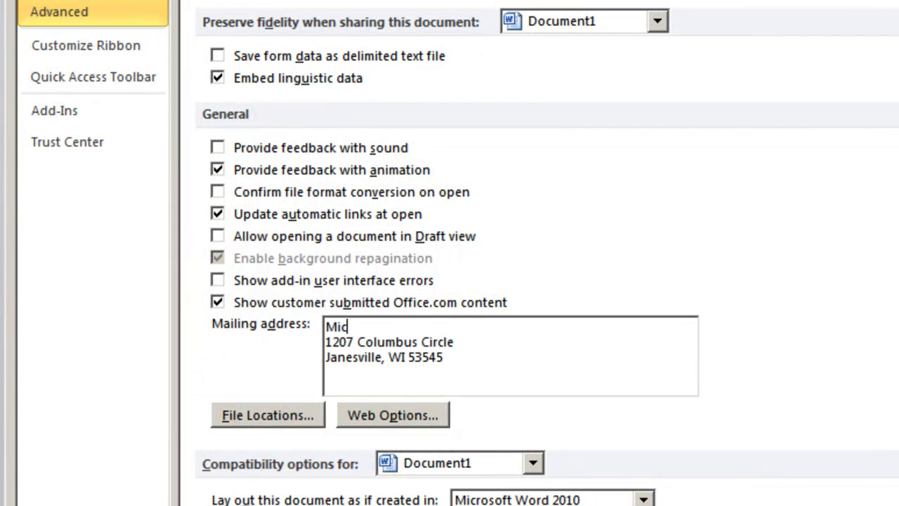
type("hael F Lan")
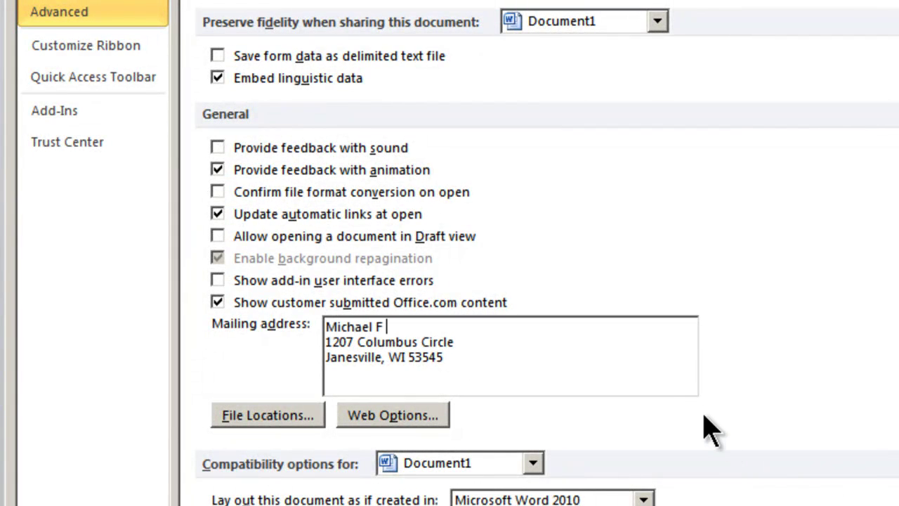
type("gdon")
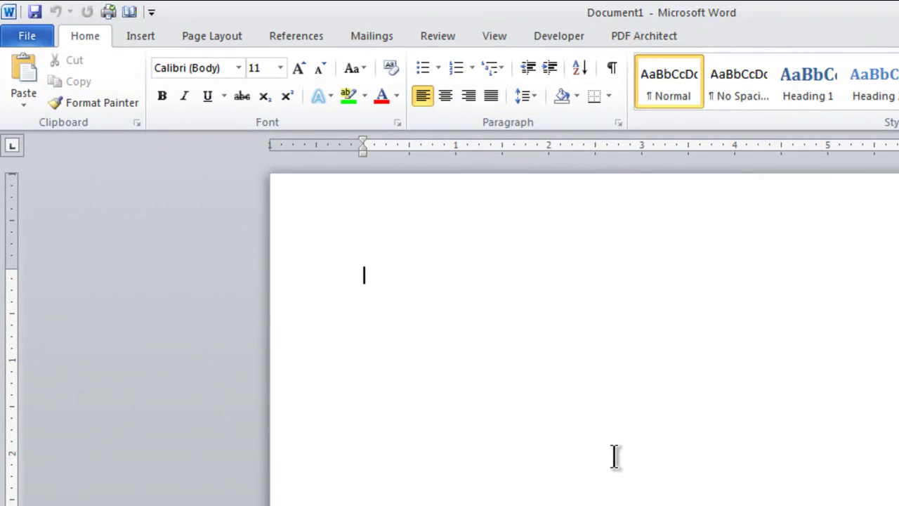
key("alt+f")
key("t")
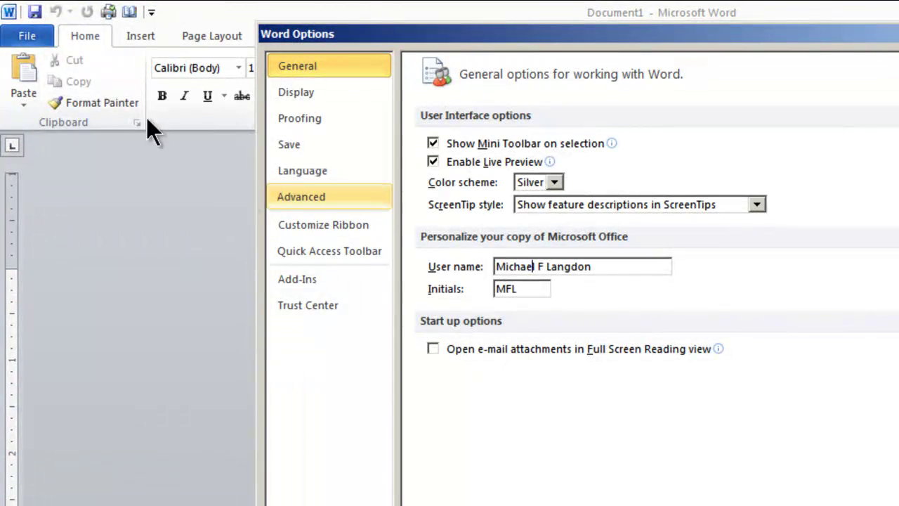
key("Down")
key("Down")
key("Down")
key("Down")
key("Down")
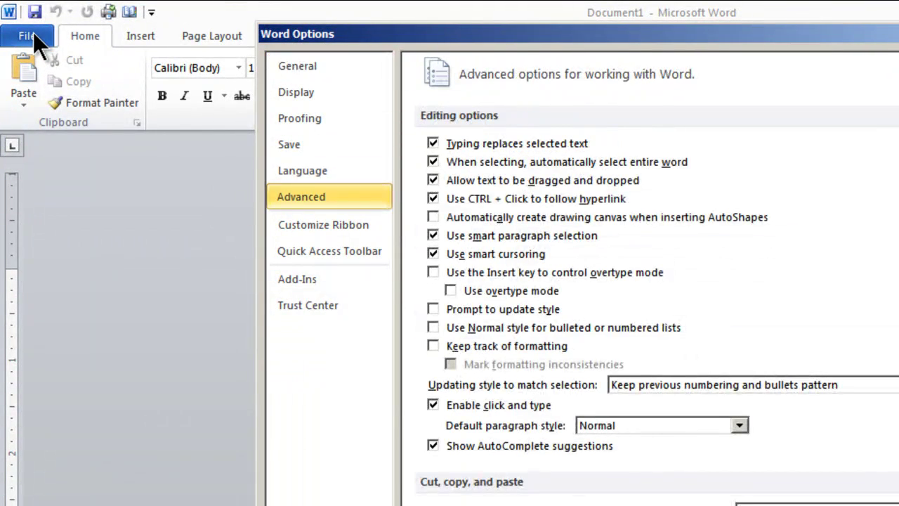
scroll(33, 32, "down", 15)
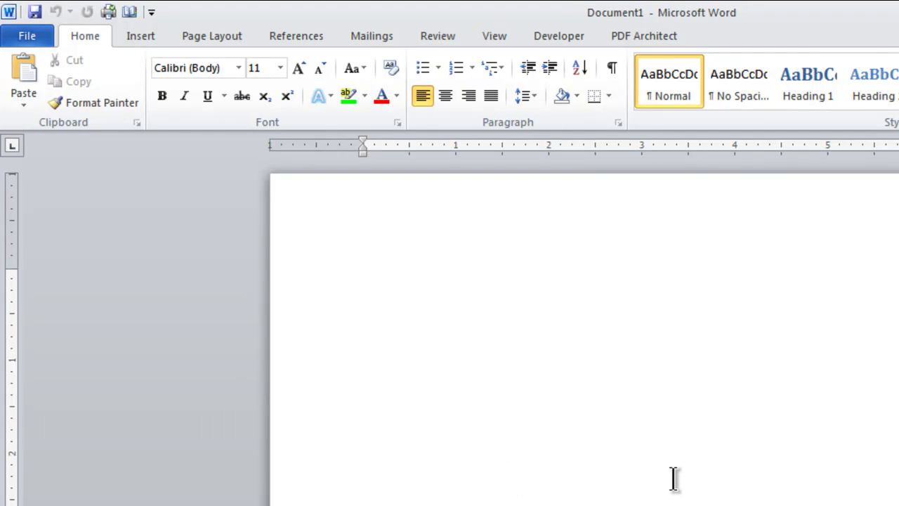
- Insert the Company Address document property from Quick Parts, then undo it
left_click(141, 36)
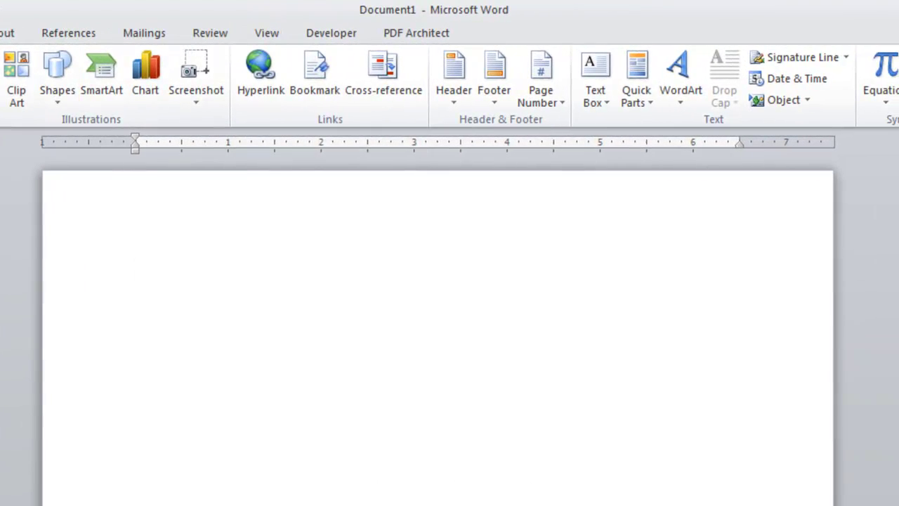
left_click(636, 81)
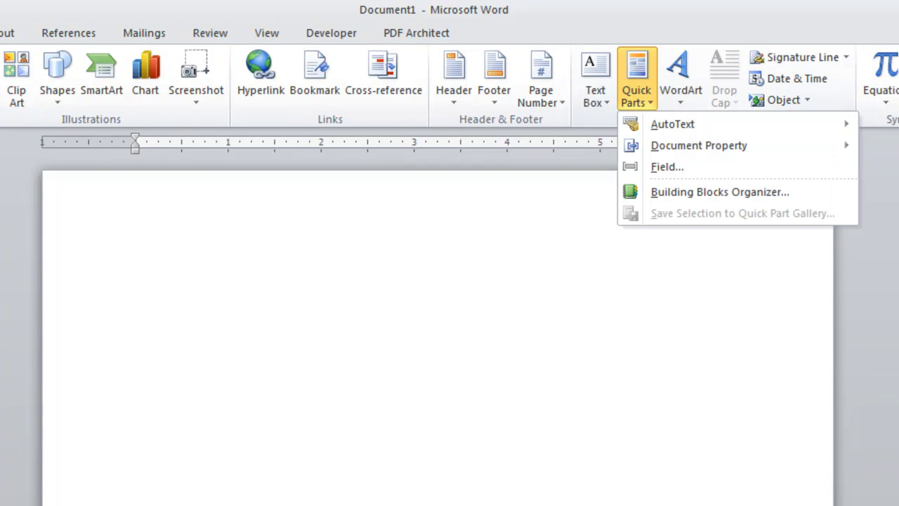
key("Down")
key("Down")
key("Down")
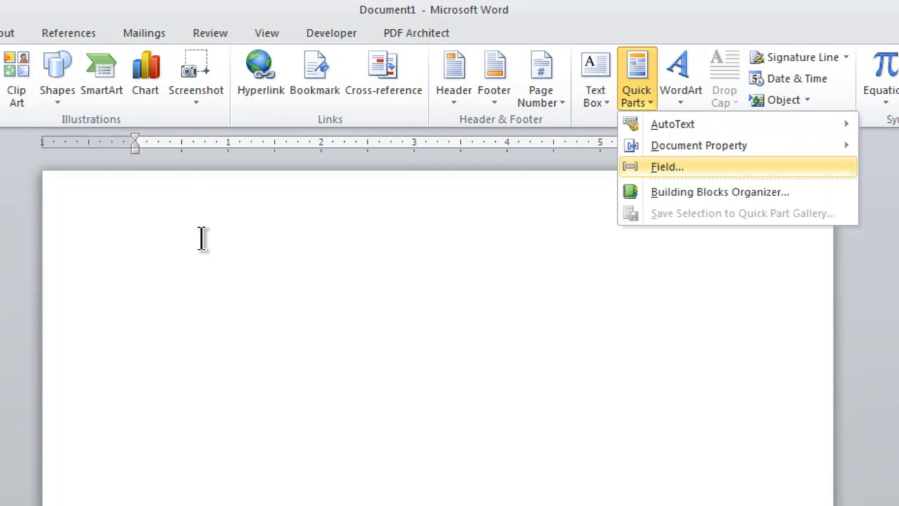
key("Up")
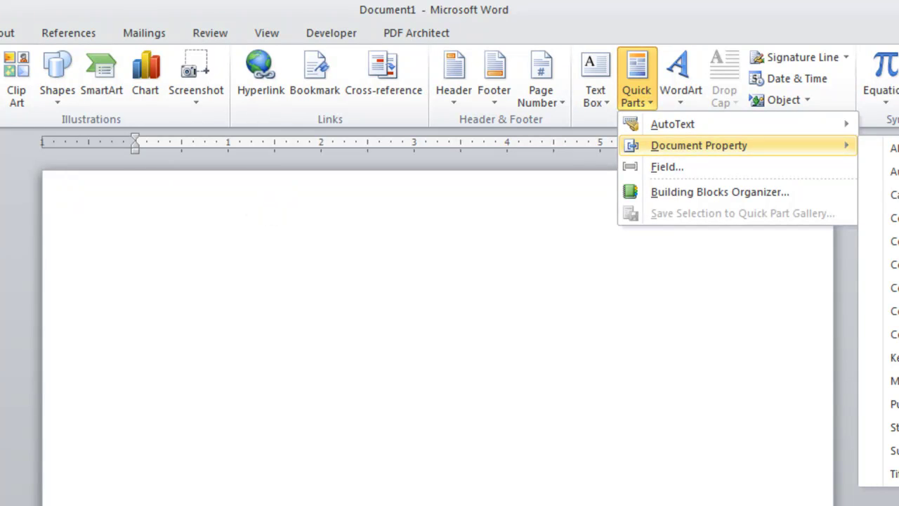
key("Right")
key("Down")
key("Down")
key("Down")
key("Down")
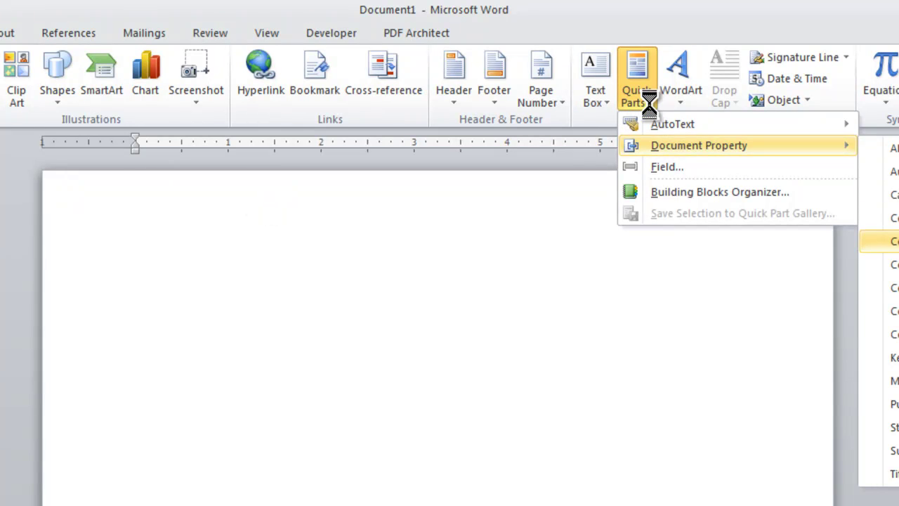
key("Return")
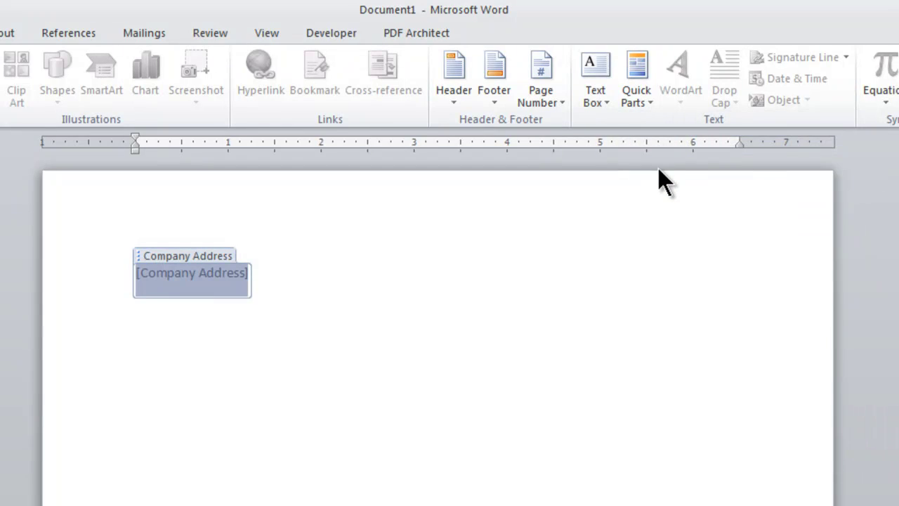
key("Right")
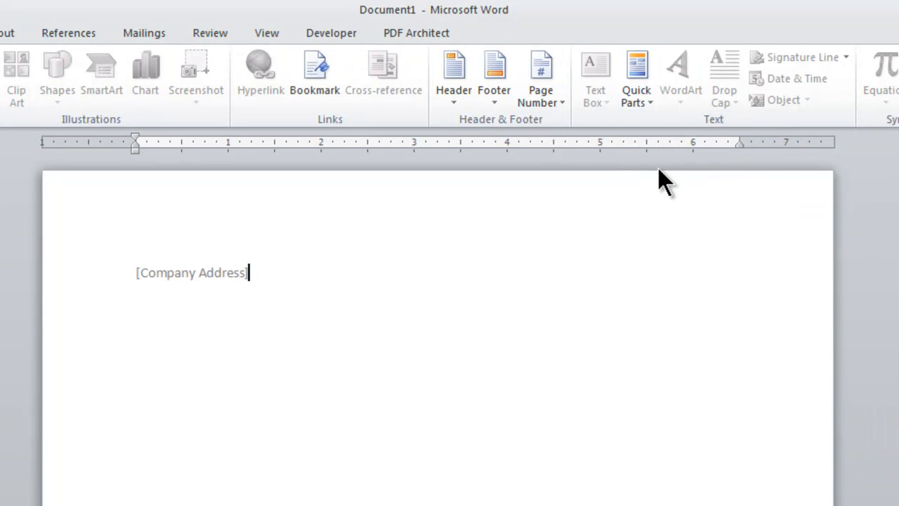
key("ctrl+z")
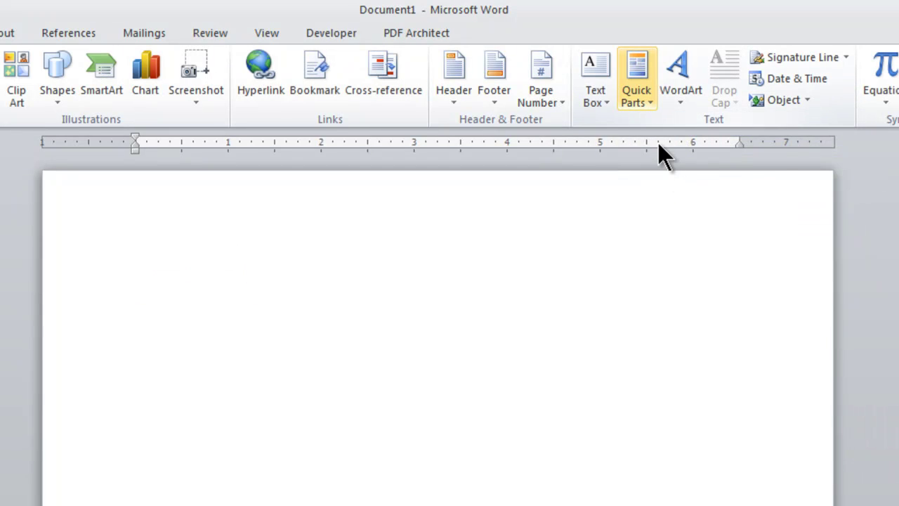
- Open the Field dialog through Quick Parts on the Insert ribbon
key("alt+n")
key("q")
key("Down")
key("Return")
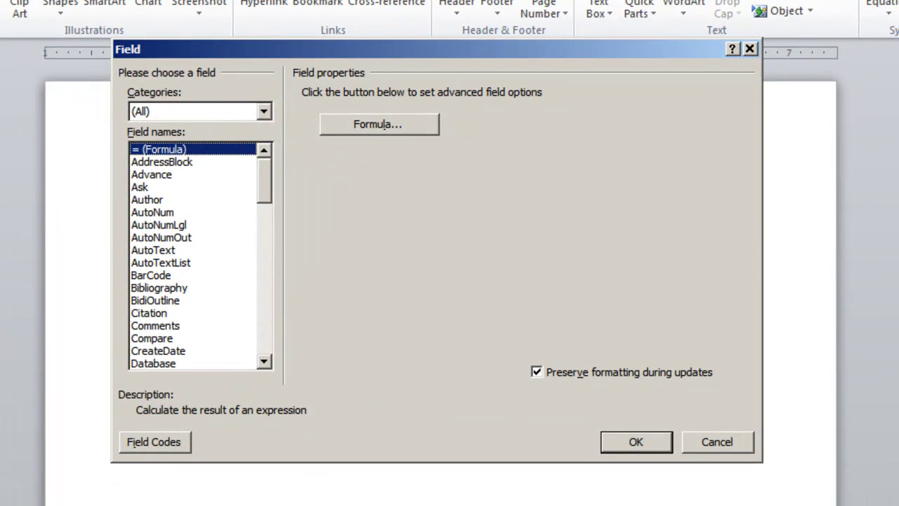
- Insert a UserAddress field formatted as First capital
key("Down")
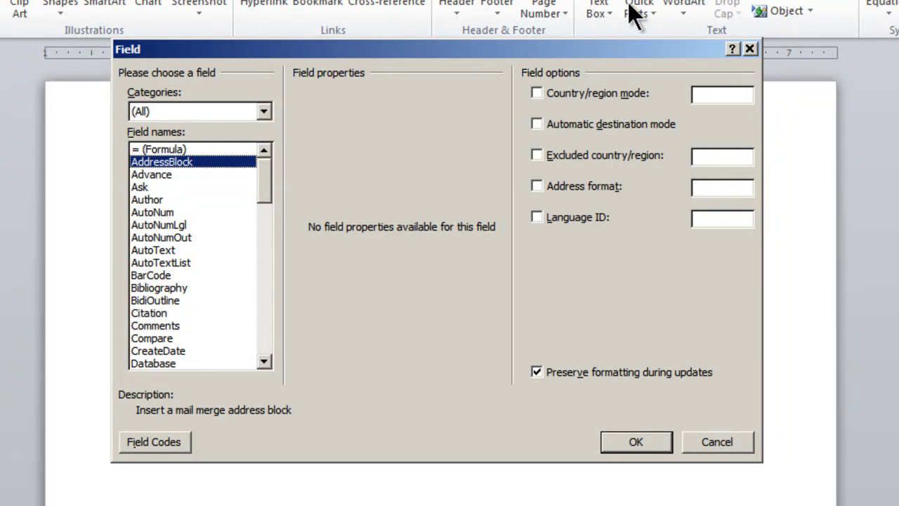
scroll(650, 14, "down", 4)
scroll(647, 9, "down", 5)
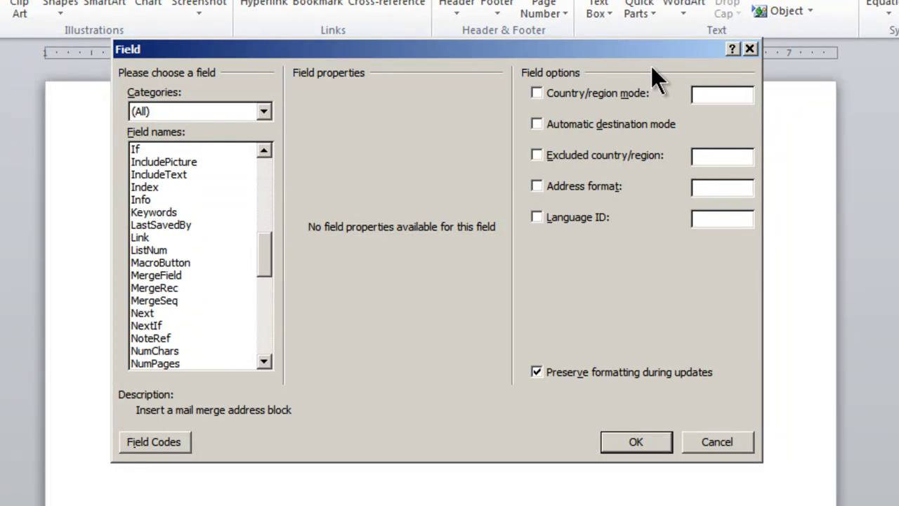
scroll(650, 72, "down", 8)
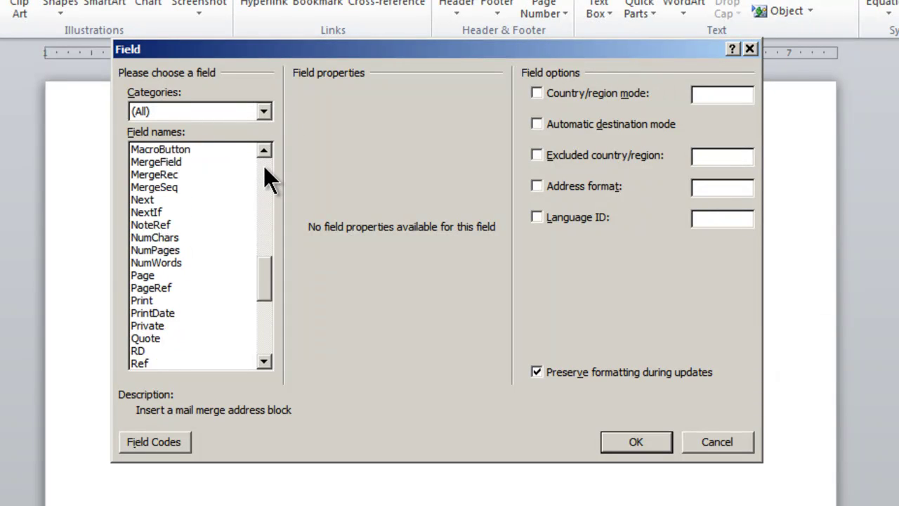
scroll(239, 169, "down", 3)
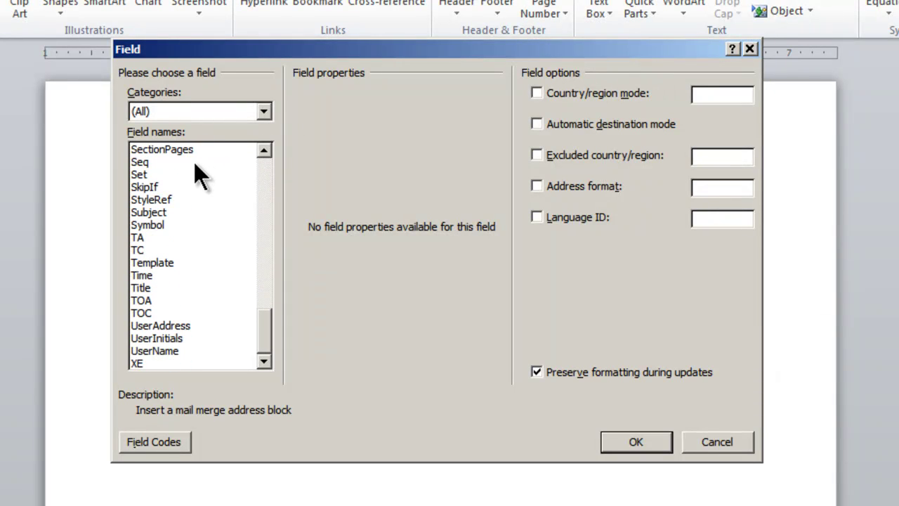
key("u")
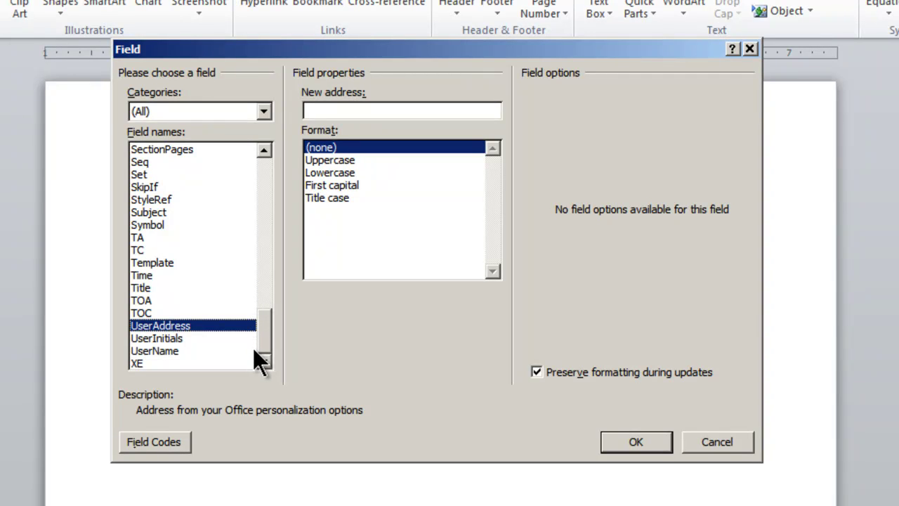
left_click(178, 323)
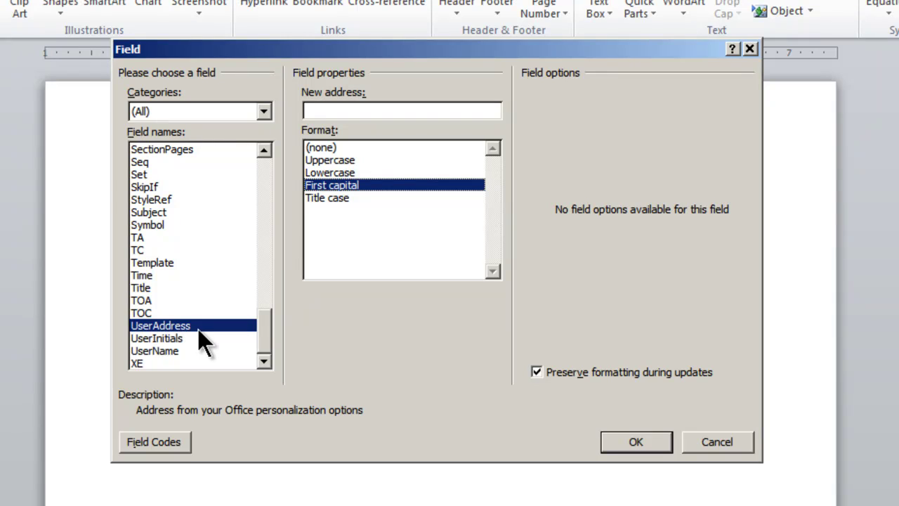
key("Return")
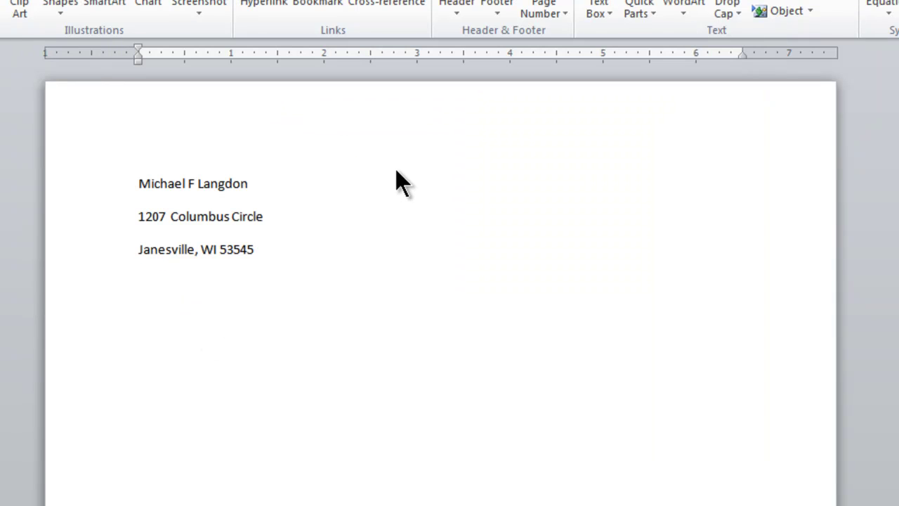
- Start a new line below the address and open the Field dialog from Quick Parts
key("Return")
key("alt+n")
key("q")
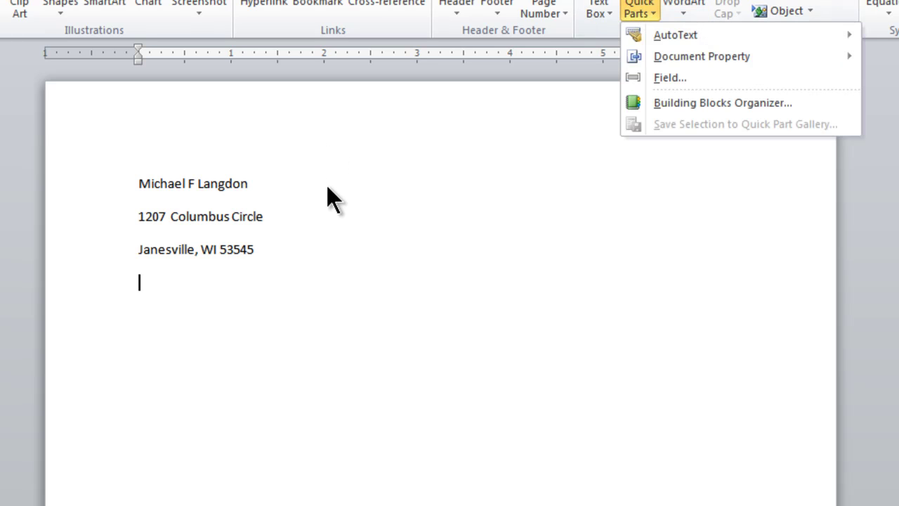
key("Down")
key("Down")
key("Right")
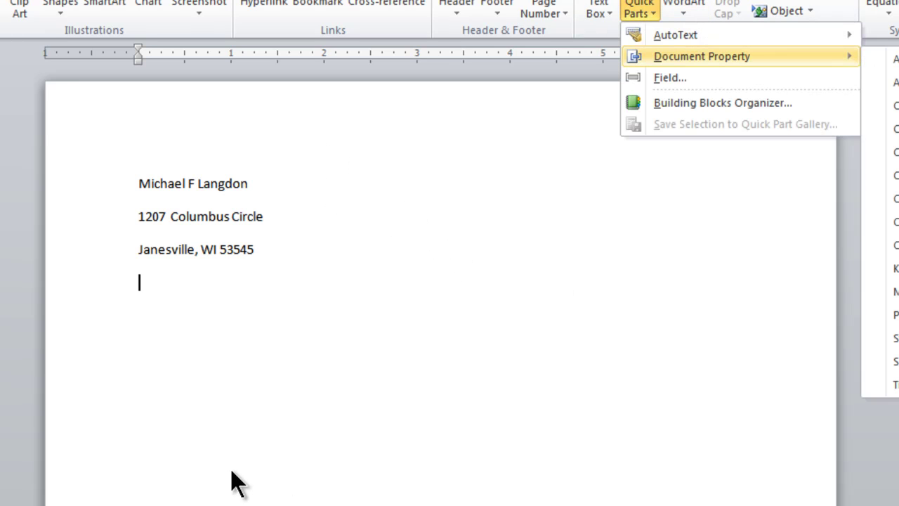
key("Down")
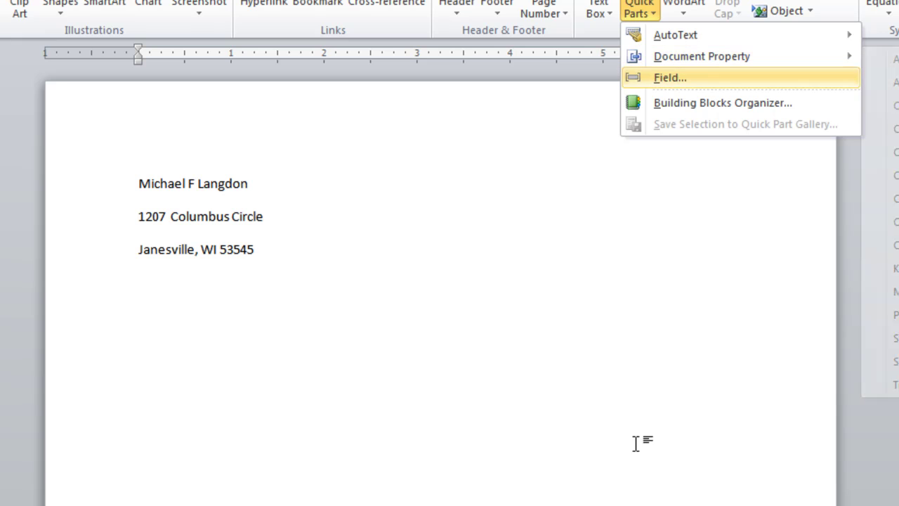
key("Return")
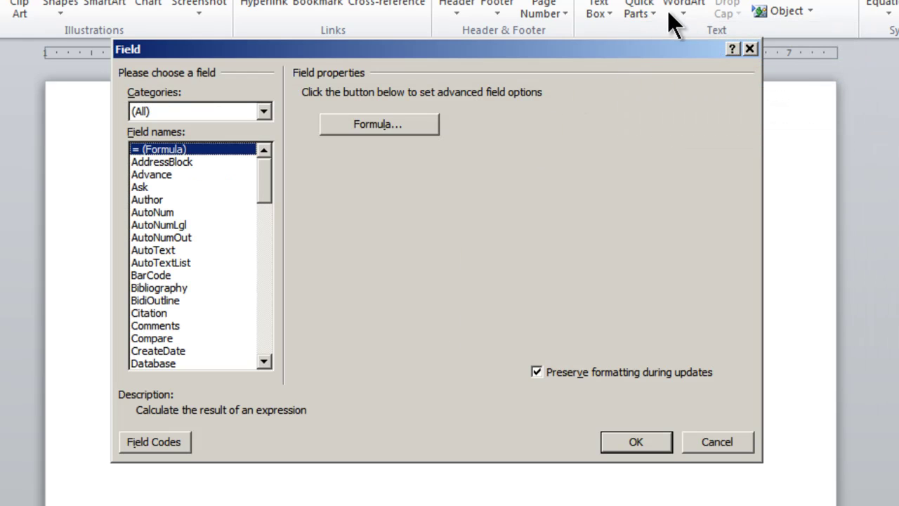
- Insert a Date field in d MMMM yyyy format, showing 15 June 2013
scroll(654, 12, "down", 3)
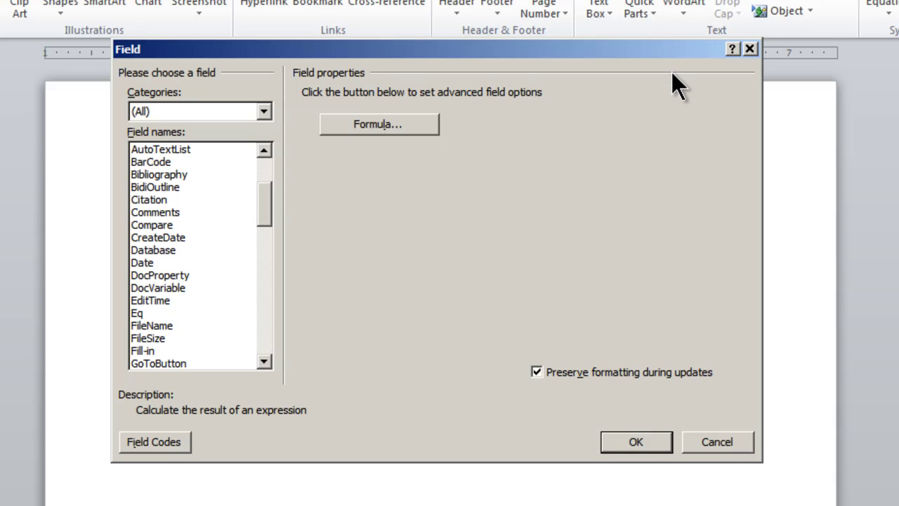
key("d")
key("d")
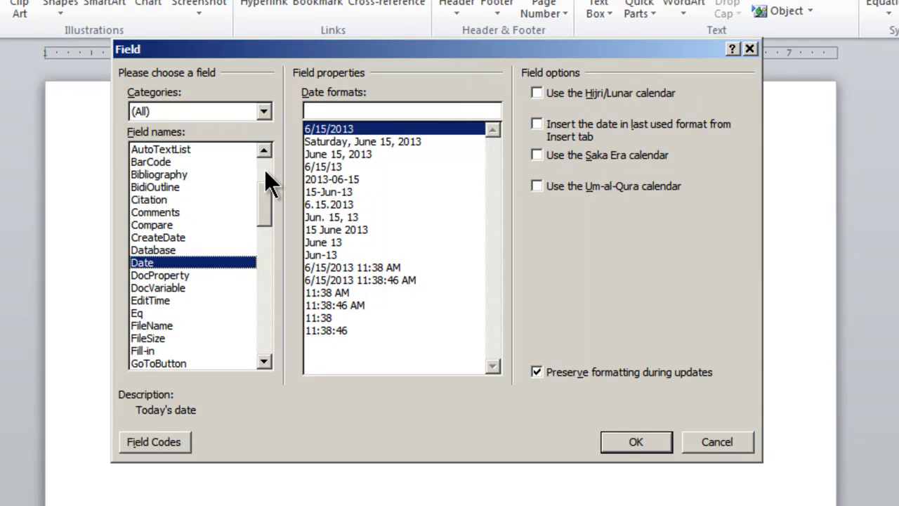
key("Tab")
key("Down")
key("Down")
key("Down")
key("Down")
key("Down")
key("Down")
key("Down")
key("Down")
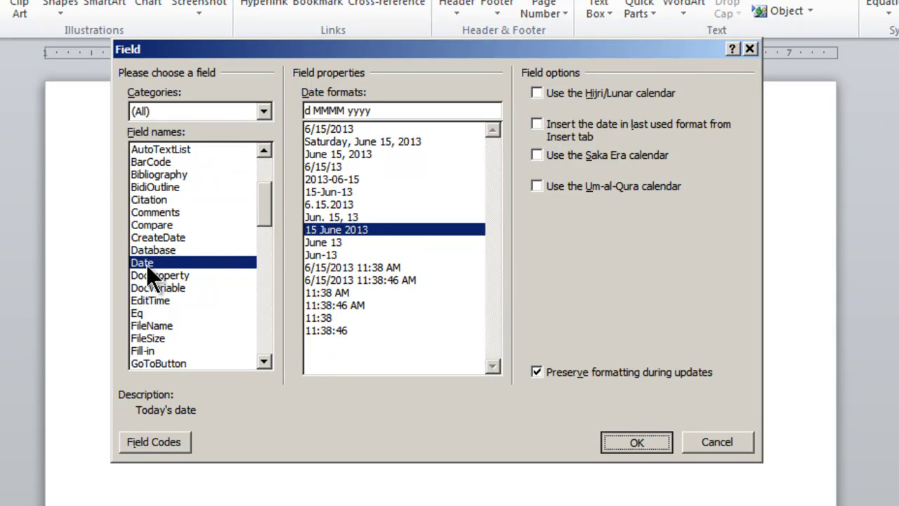
key("Return")
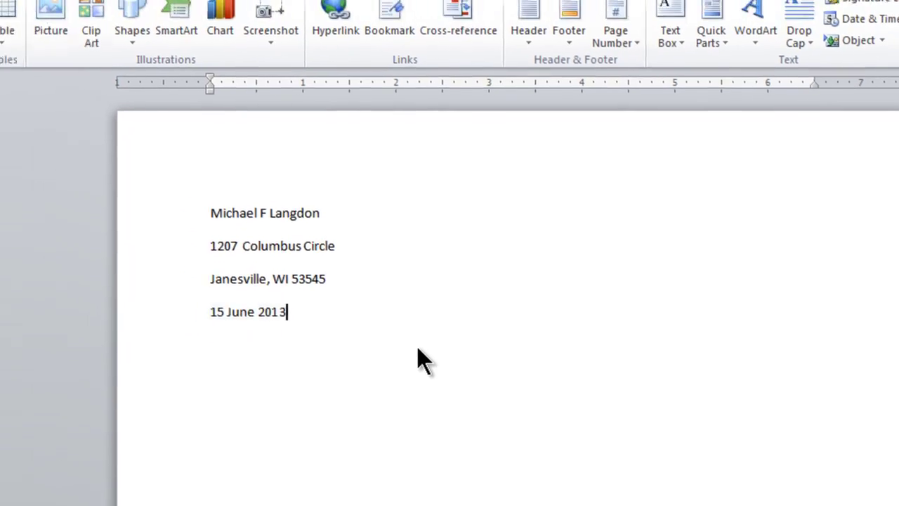
- In Save As, set the file type to Word Template (*.dotx)
key("alt+f")
key("a")
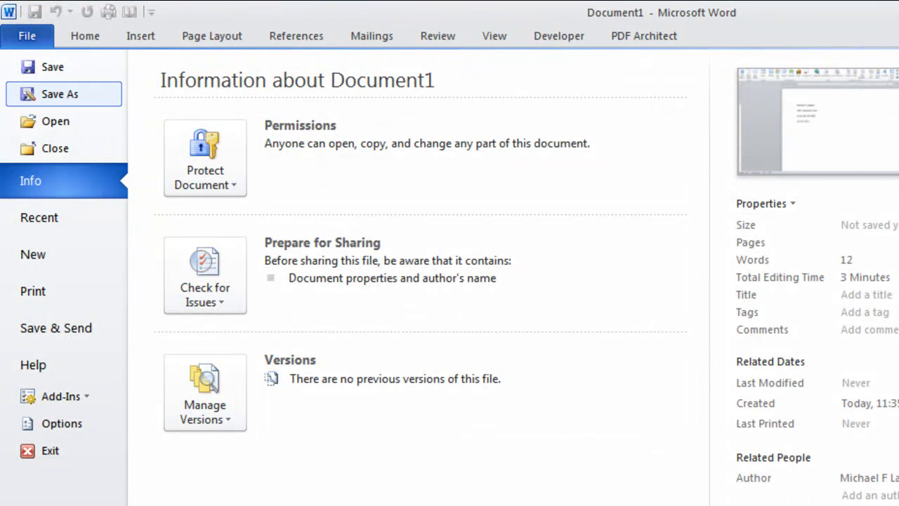
key("alt+t")
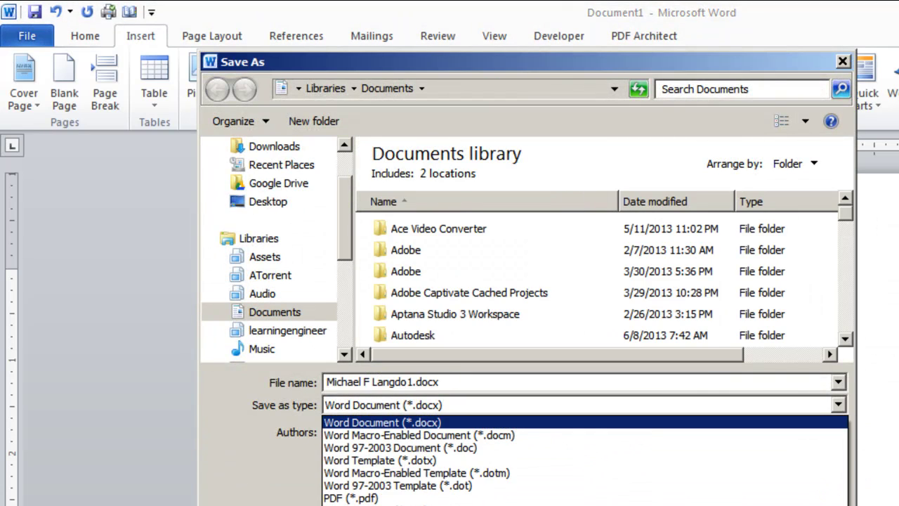
key("Down")
key("Down")
key("Down")
key("Down")
key("Down")
key("Up")
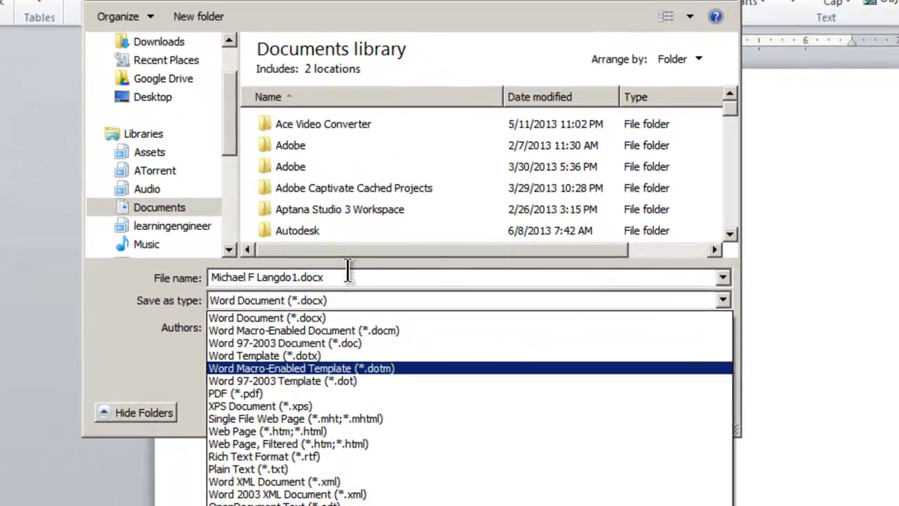
key("Up")
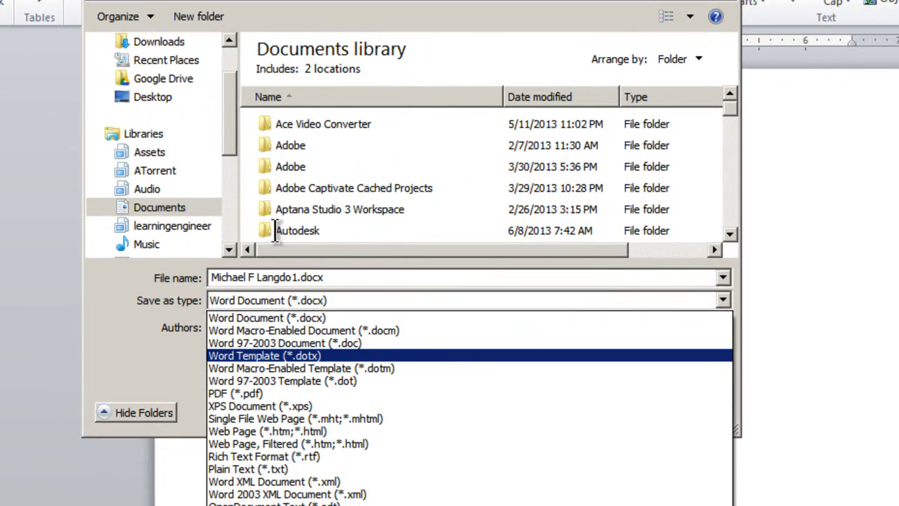
key("Return")
- Name the file NameAddressTemplate and save it to the Desktop
key("shift+Tab")
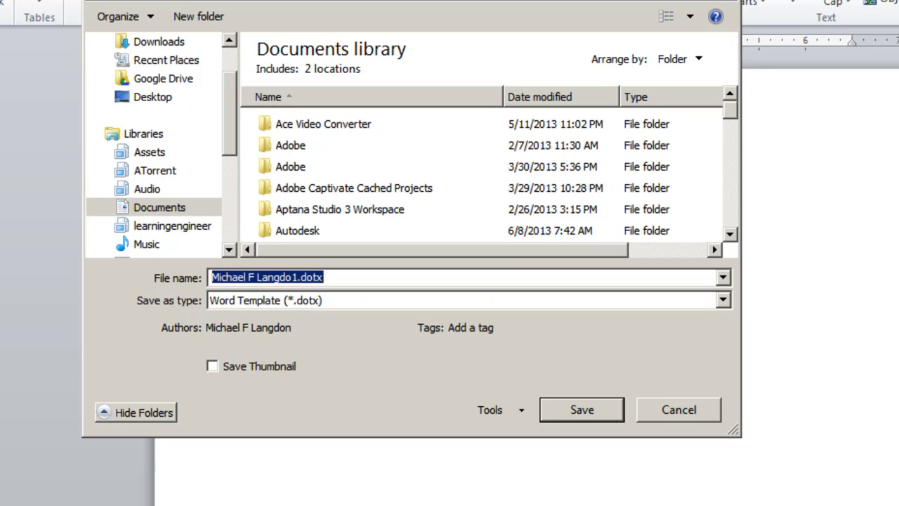
left_click(298, 277)
key("shift+Home")
type("NameAd")
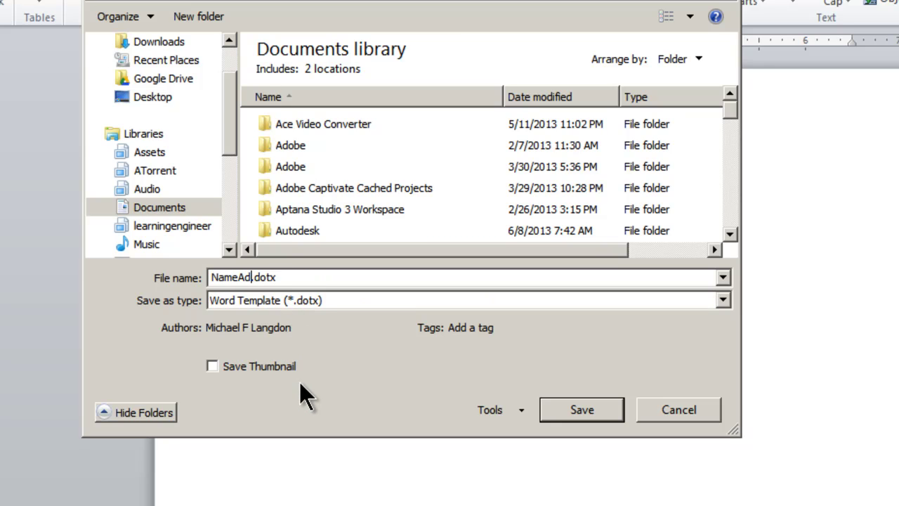
type("dressTempl")
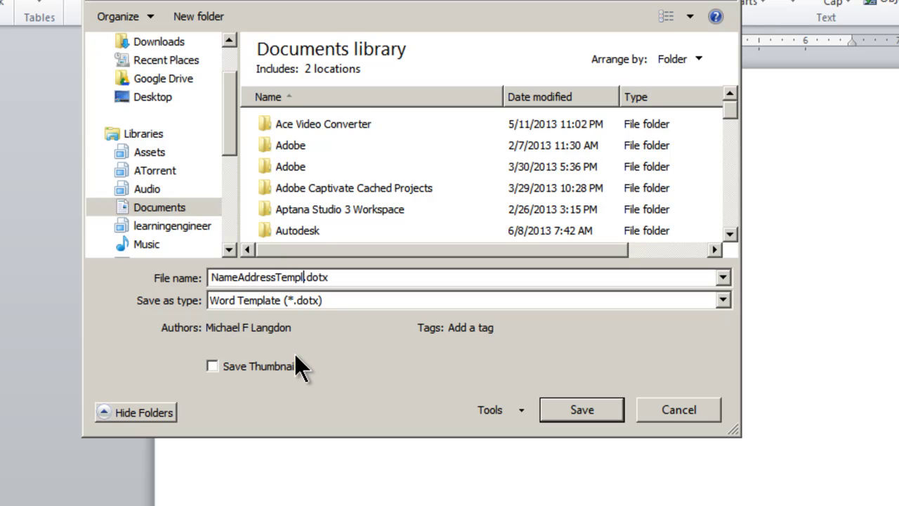
type("ate")
left_click(152, 96)
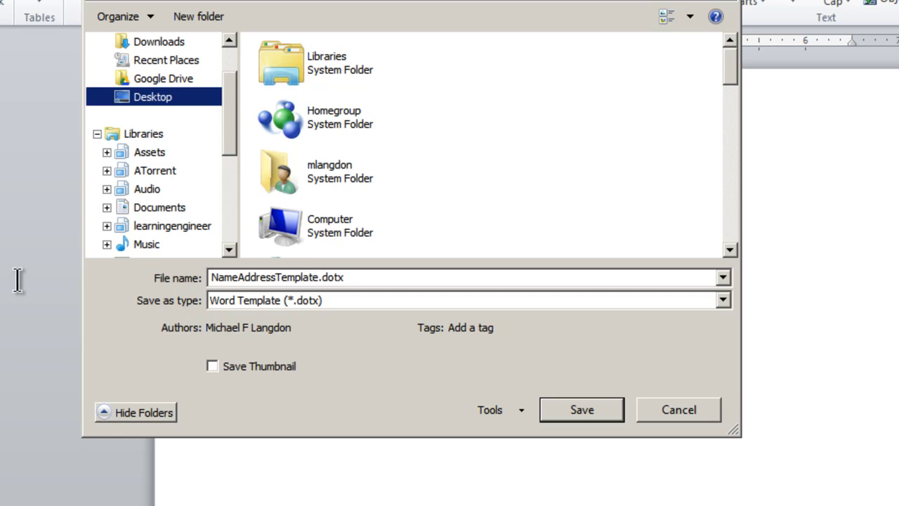
key("Return")
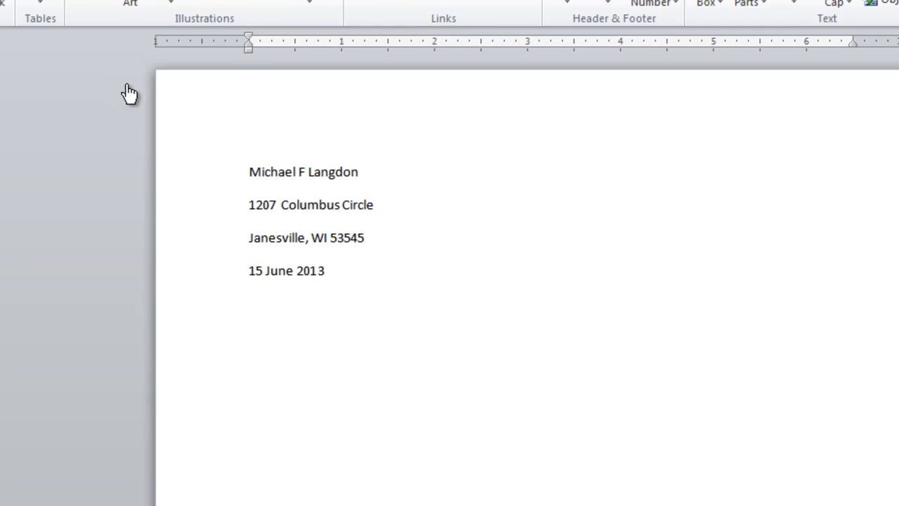
- Change the mailing address name to a different name, then select NameAddressTemplate.dotx on the Desktop
left_click(26, 36)
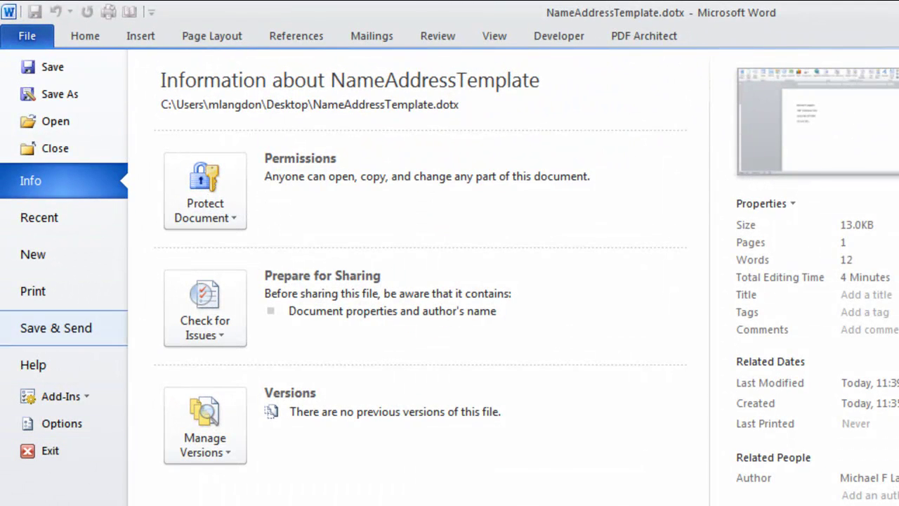
left_click(61, 423)
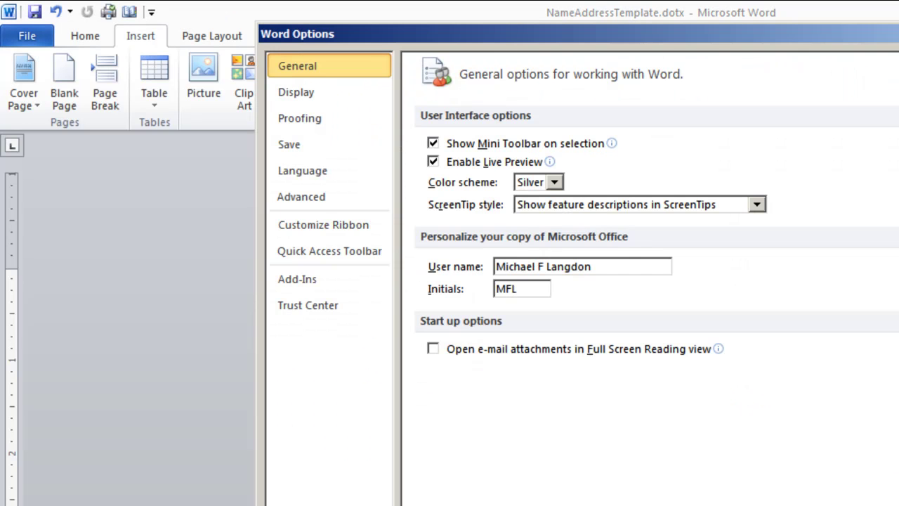
left_click(301, 197)
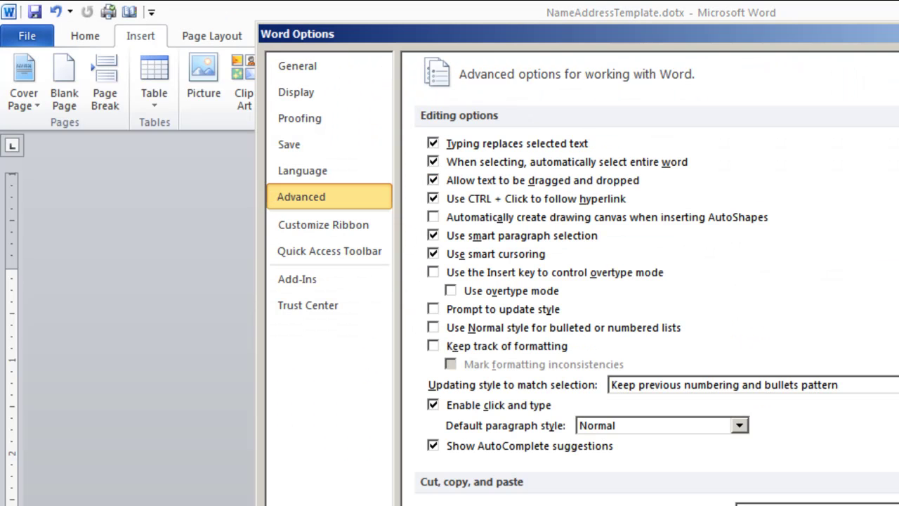
scroll(47, 232, "down", 15)
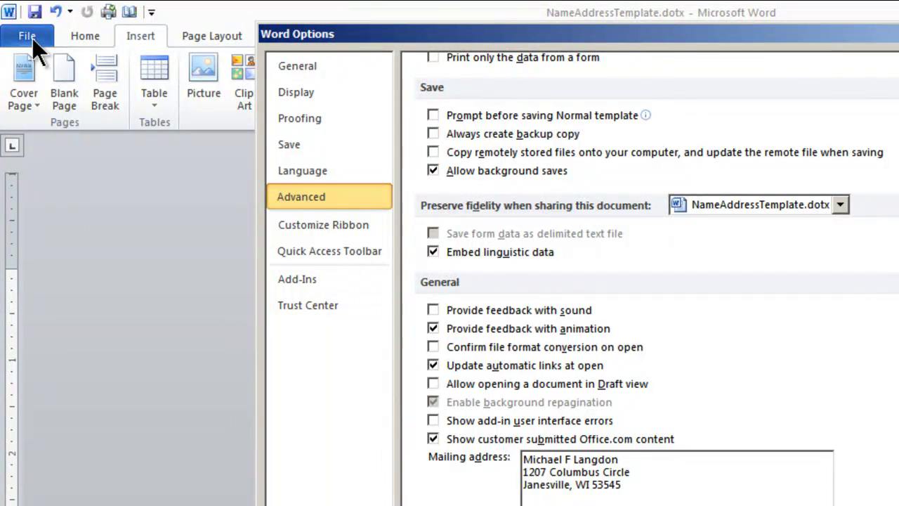
key("shift+Home")
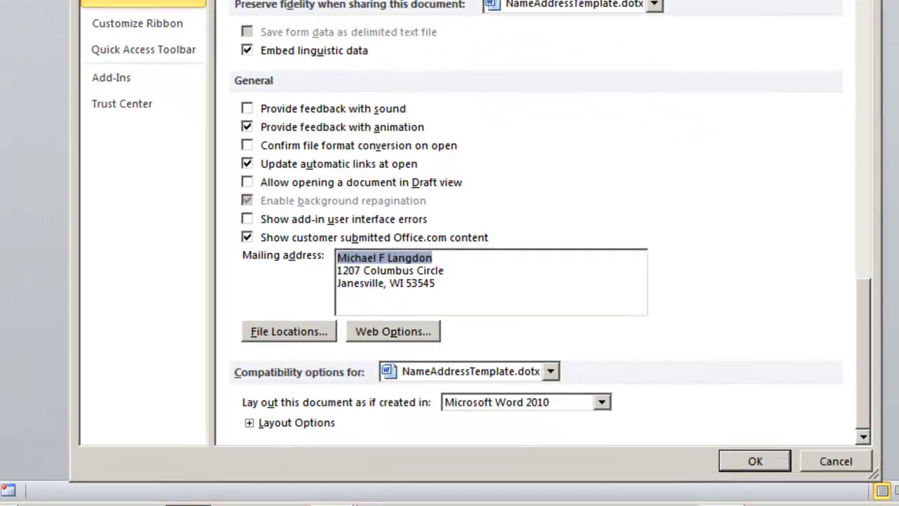
type("John")
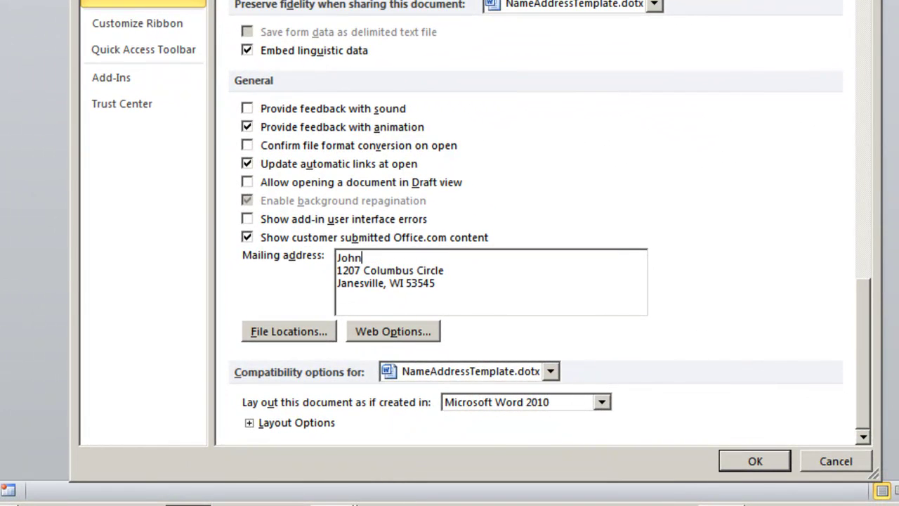
type(" Doe")
left_click(756, 461)
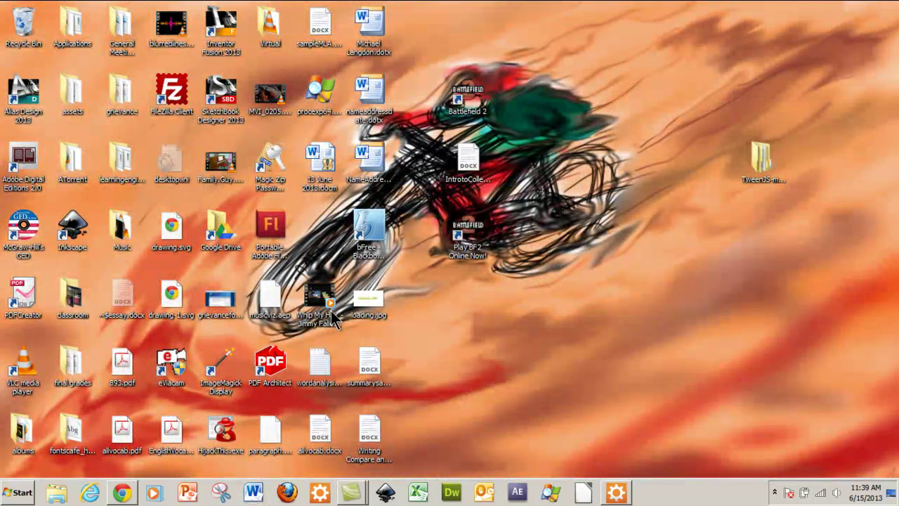
key("Down")
- Open a new document from the template and end the macro's run-time error 5941
key("Return")
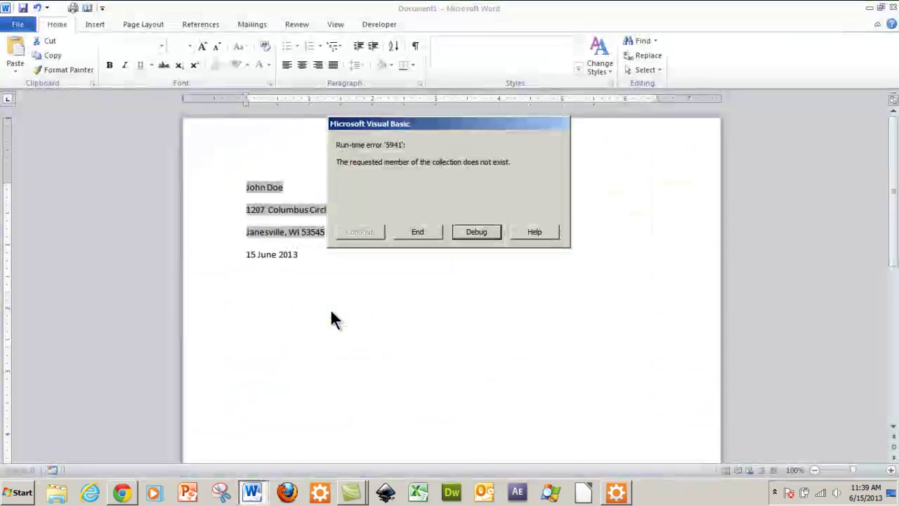
key("e")
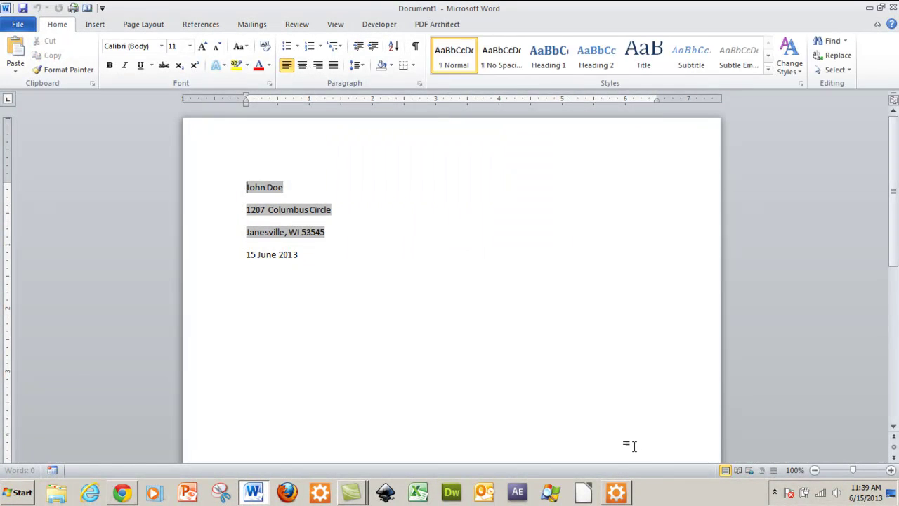
left_click(408, 322)
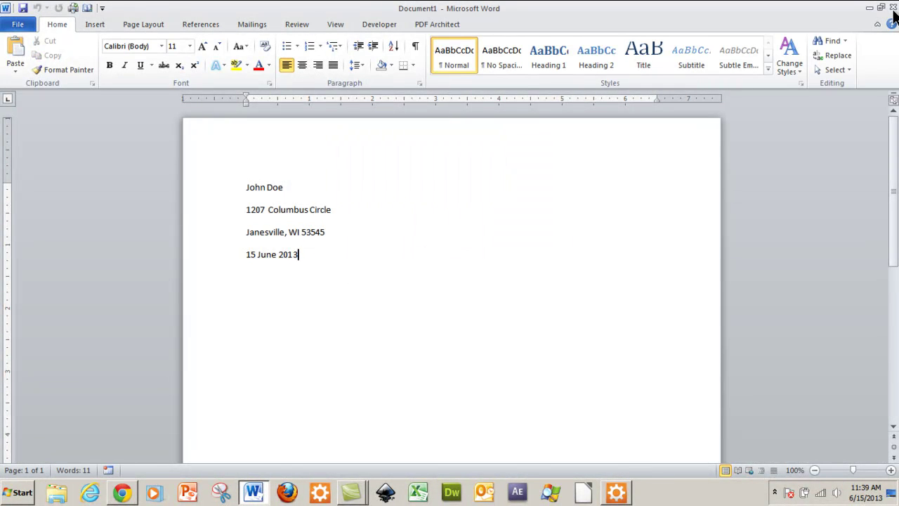